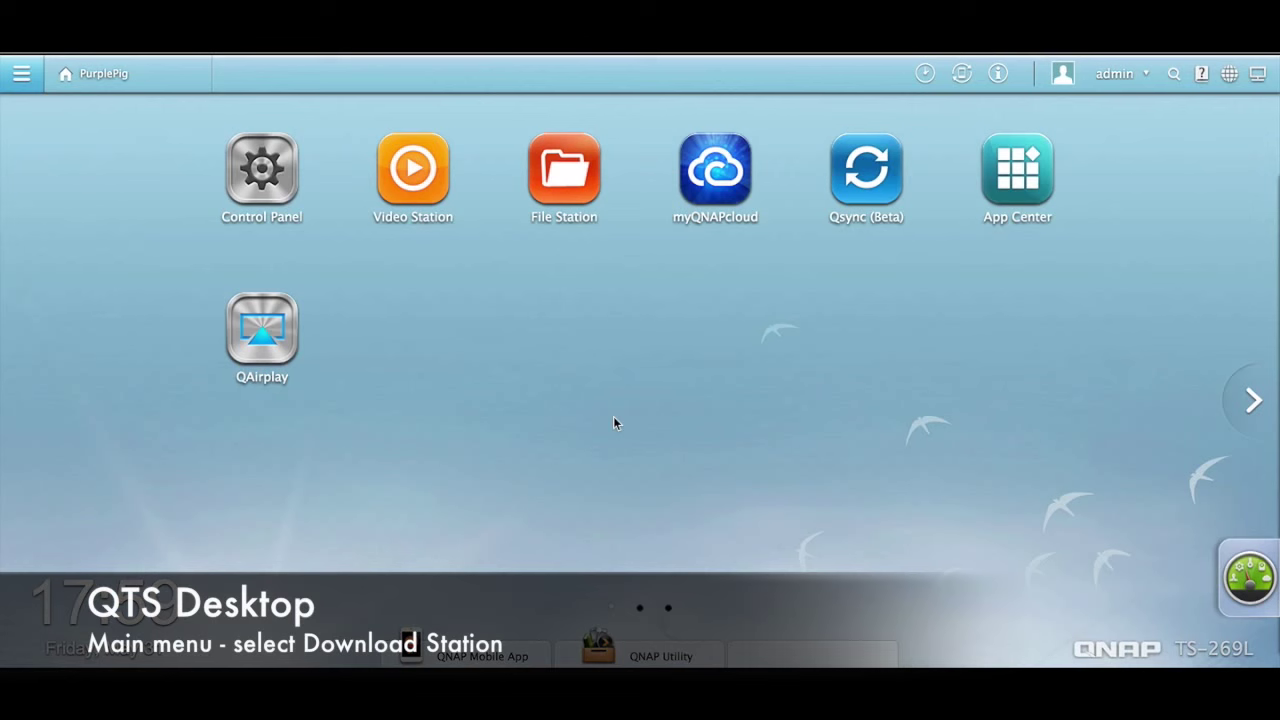
- Drag Download Station from the main menu onto the desktop and launch it from there
{"action": "left_click", "coordinate": [22, 76]}
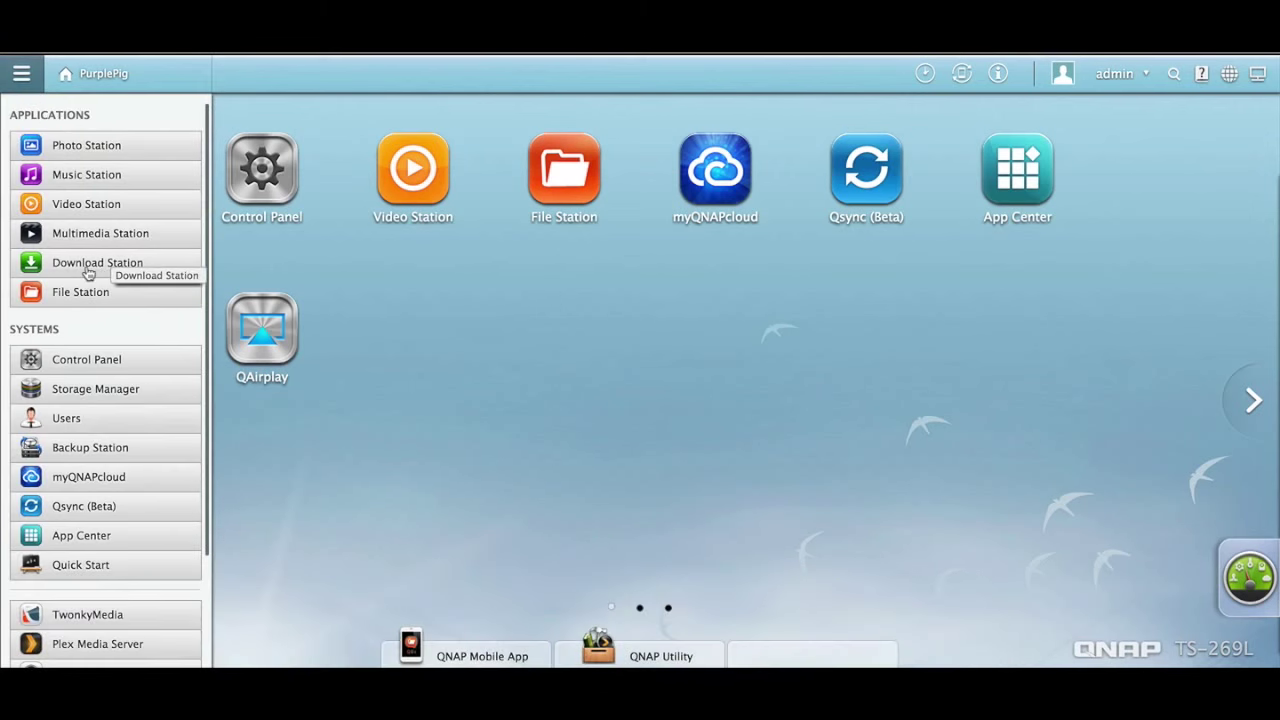
{"action": "left_click_drag", "start_coordinate": [130, 264], "coordinate": [414, 320]}
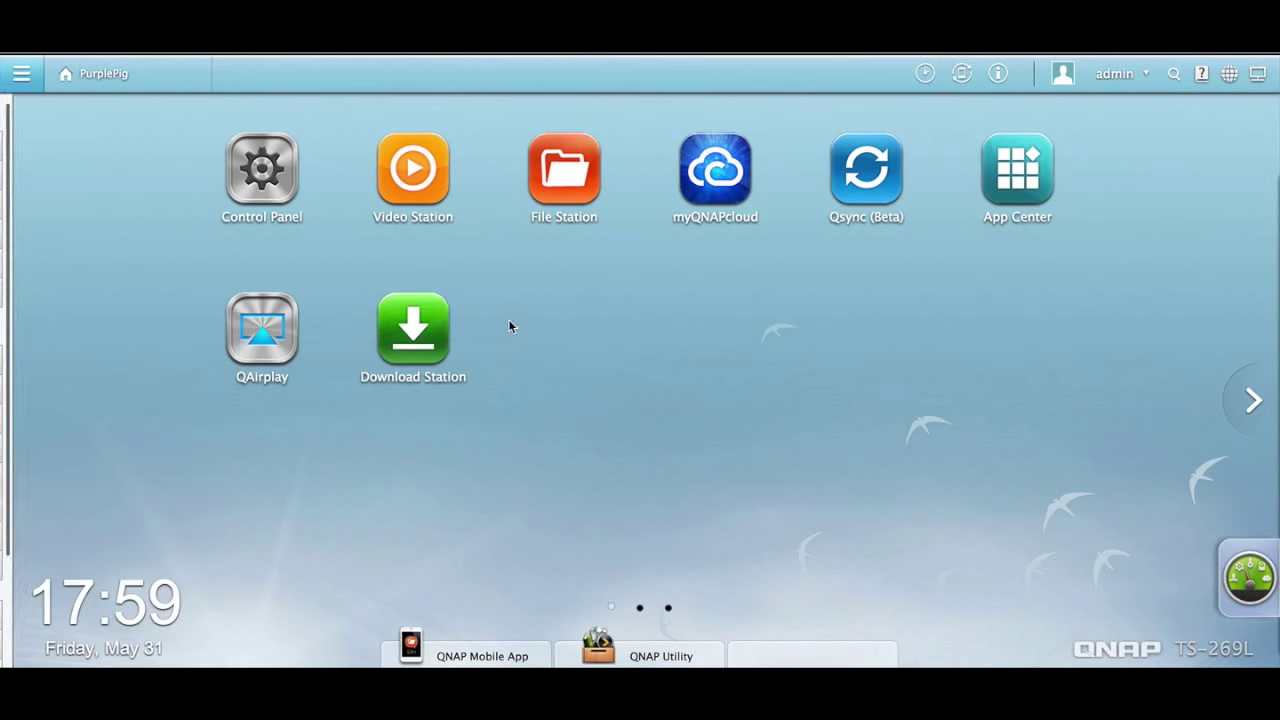
{"action": "left_click", "coordinate": [413, 330]}
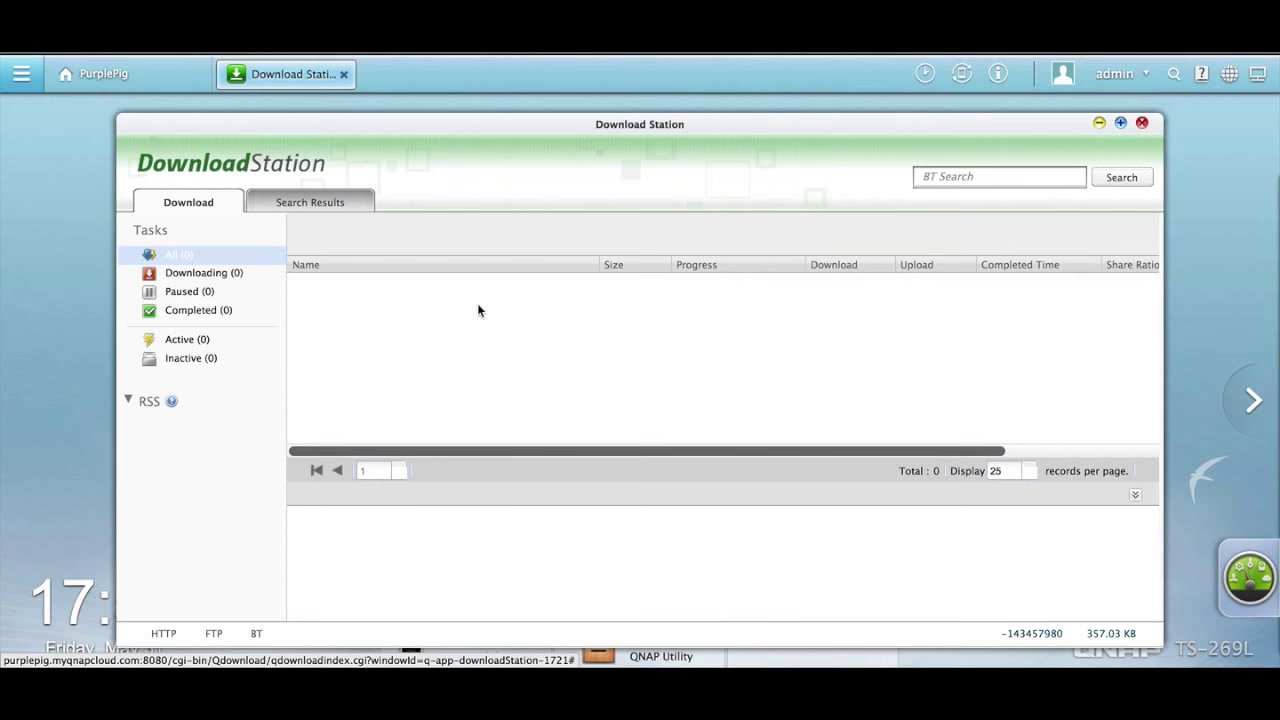
- In Settings > Add-on > BT Search, enable BT search, agree to the content warning, and apply
{"action": "left_click", "coordinate": [285, 206]}
{"action": "left_click", "coordinate": [214, 206]}
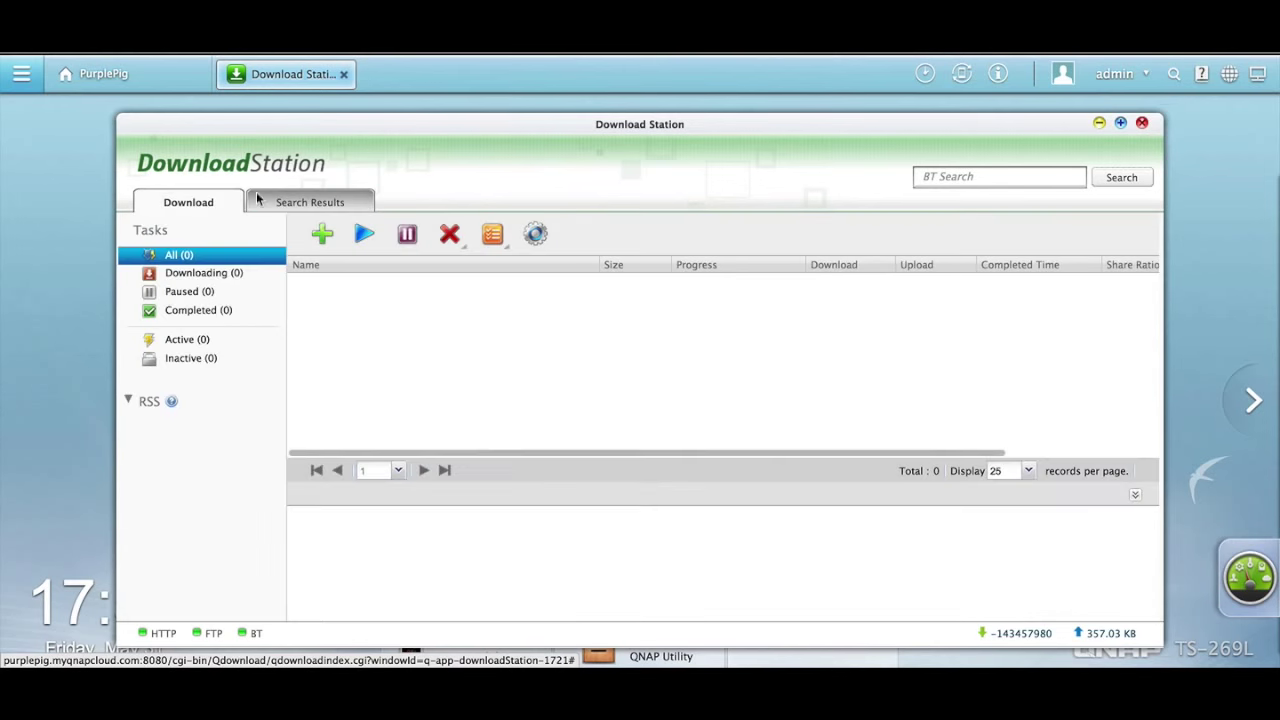
{"action": "left_click", "coordinate": [970, 176]}
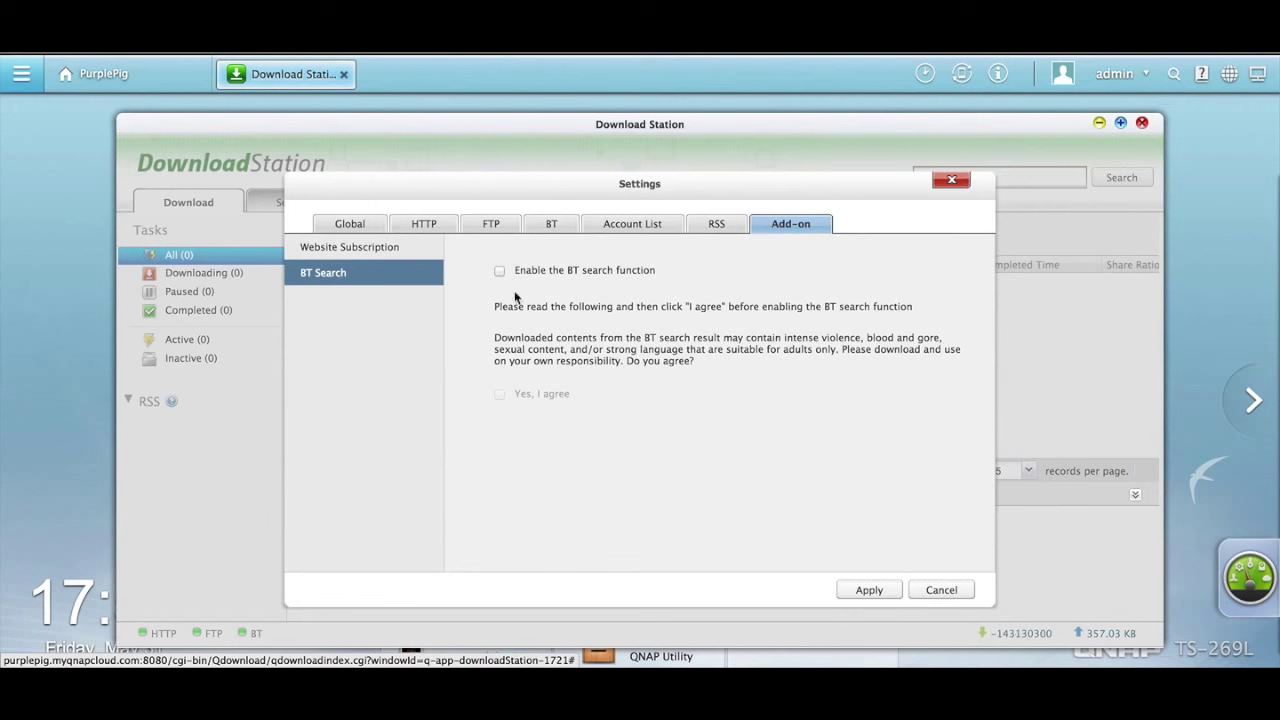
{"action": "left_click", "coordinate": [500, 270]}
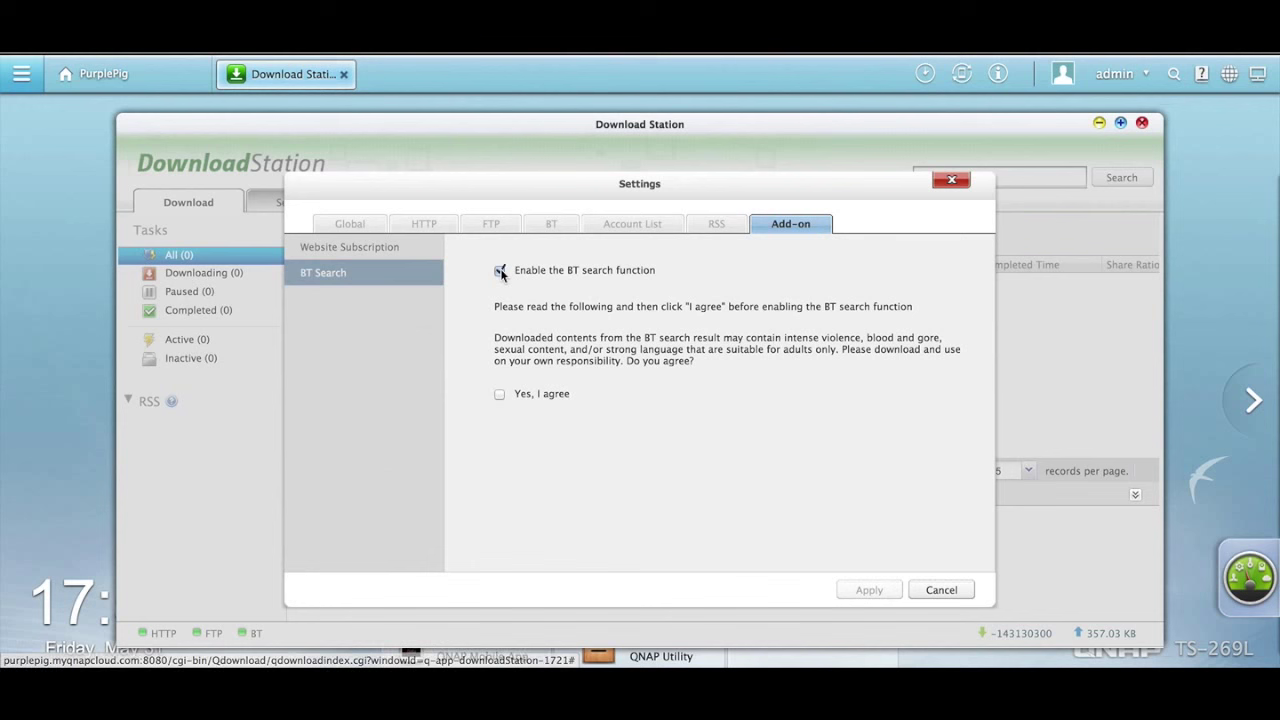
{"action": "left_click", "coordinate": [500, 394]}
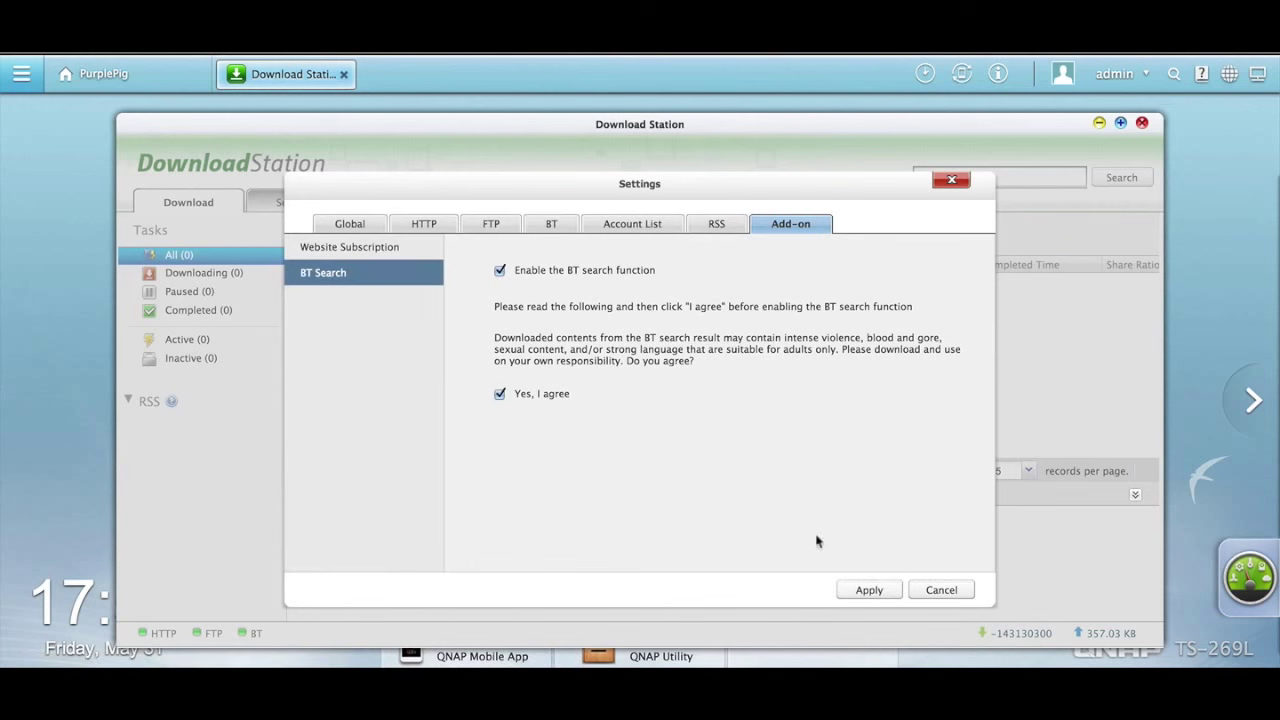
{"action": "left_click", "coordinate": [866, 590]}
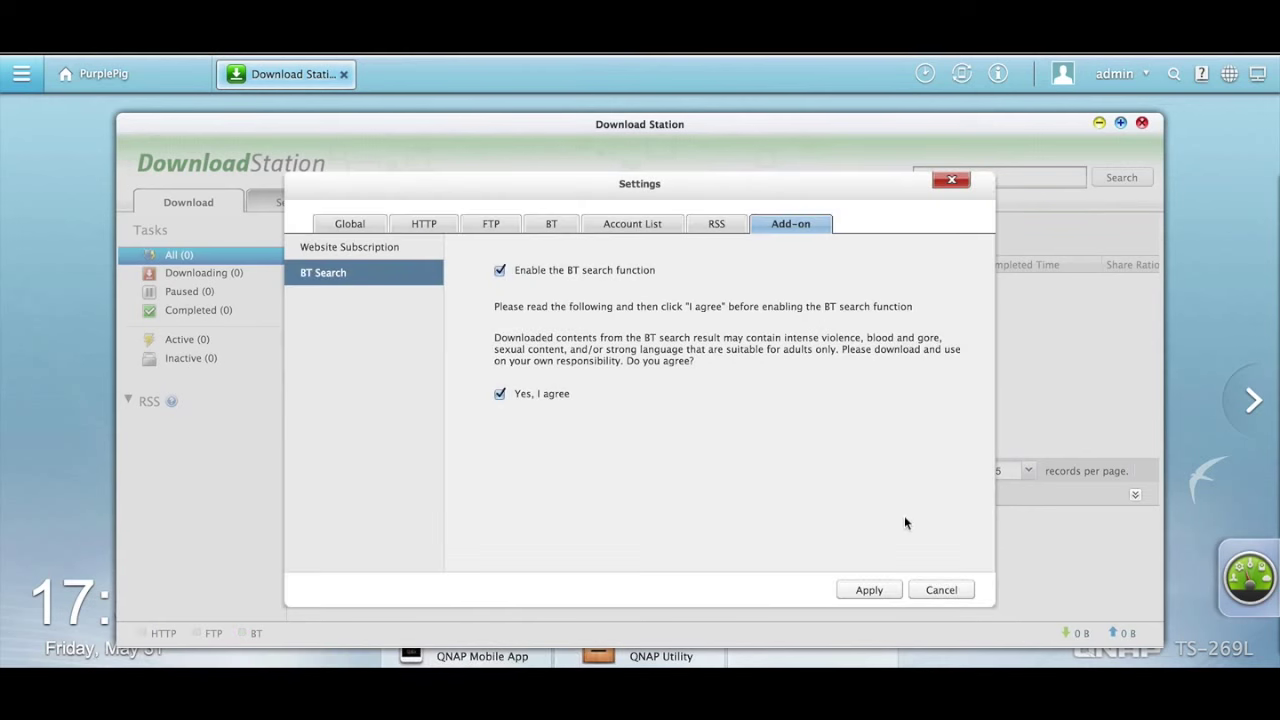
- Search BT for 'music' and download the Maybach Music Group – Self Made Vol. 2 result
{"action": "left_click", "coordinate": [951, 181]}
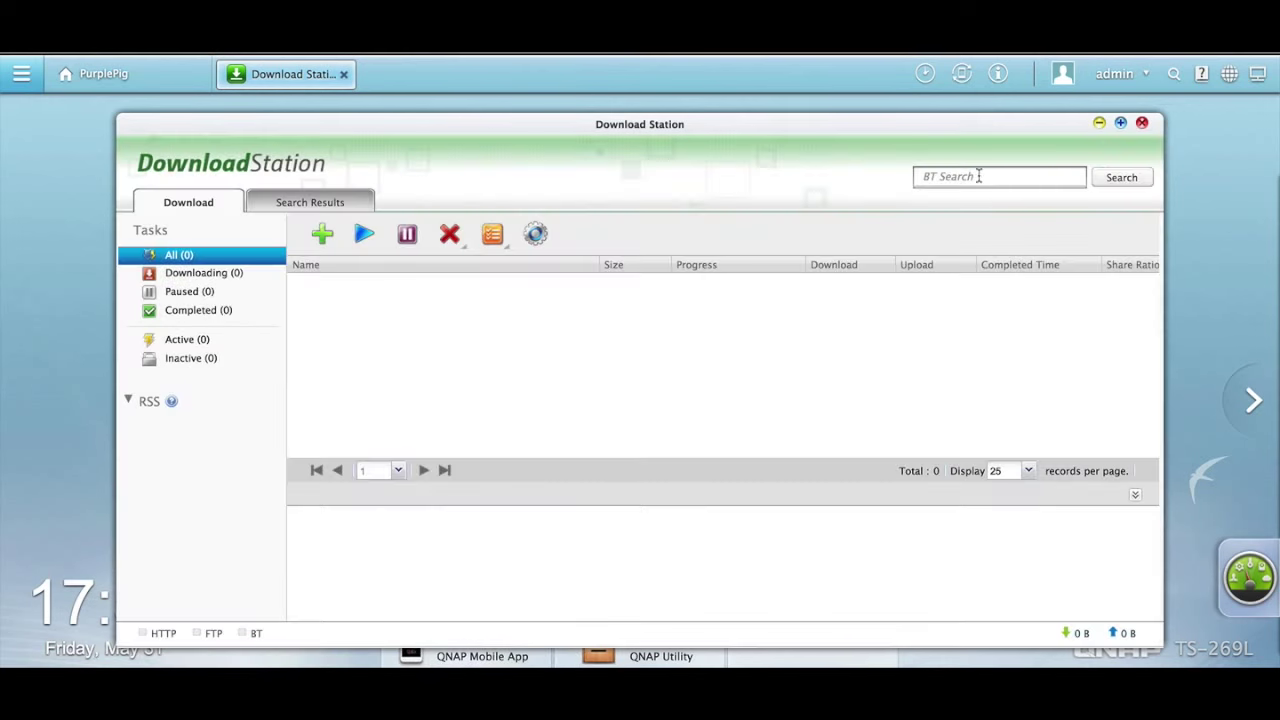
{"action": "left_click", "coordinate": [995, 178]}
{"action": "type", "text": "mu"}
{"action": "type", "text": "sic"}
{"action": "key", "text": "Return"}
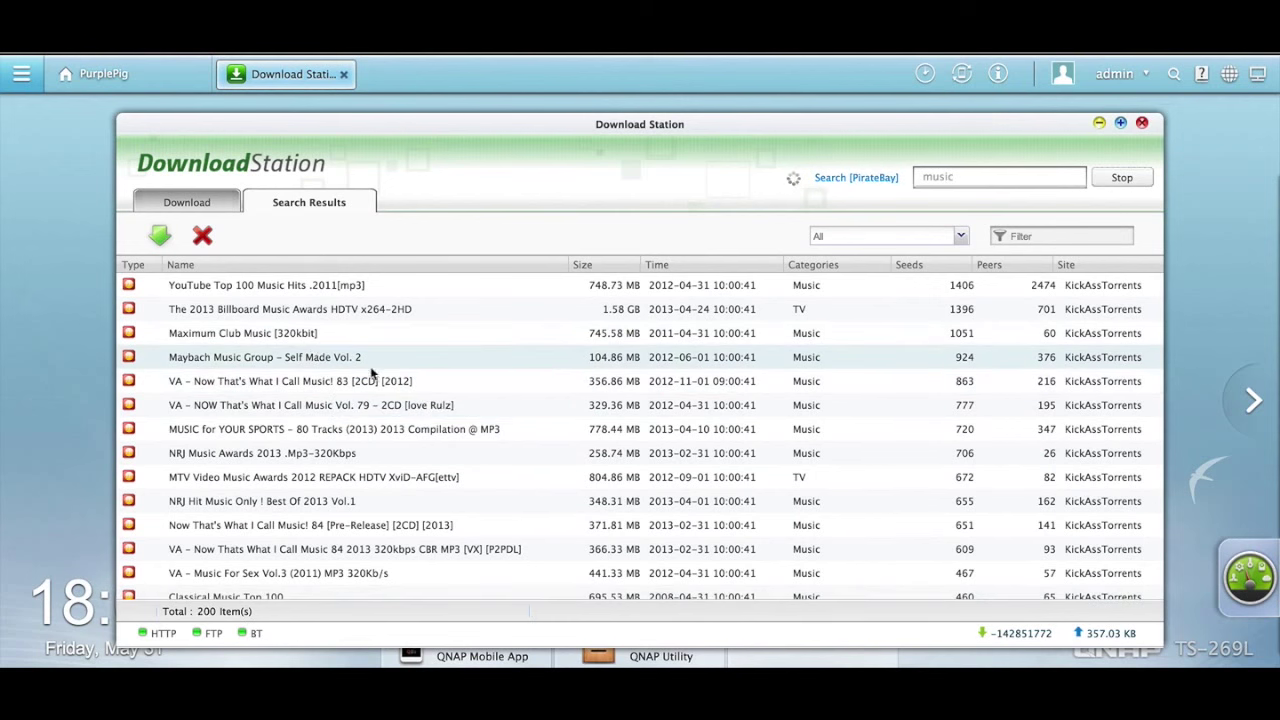
{"action": "double_click", "coordinate": [358, 358]}
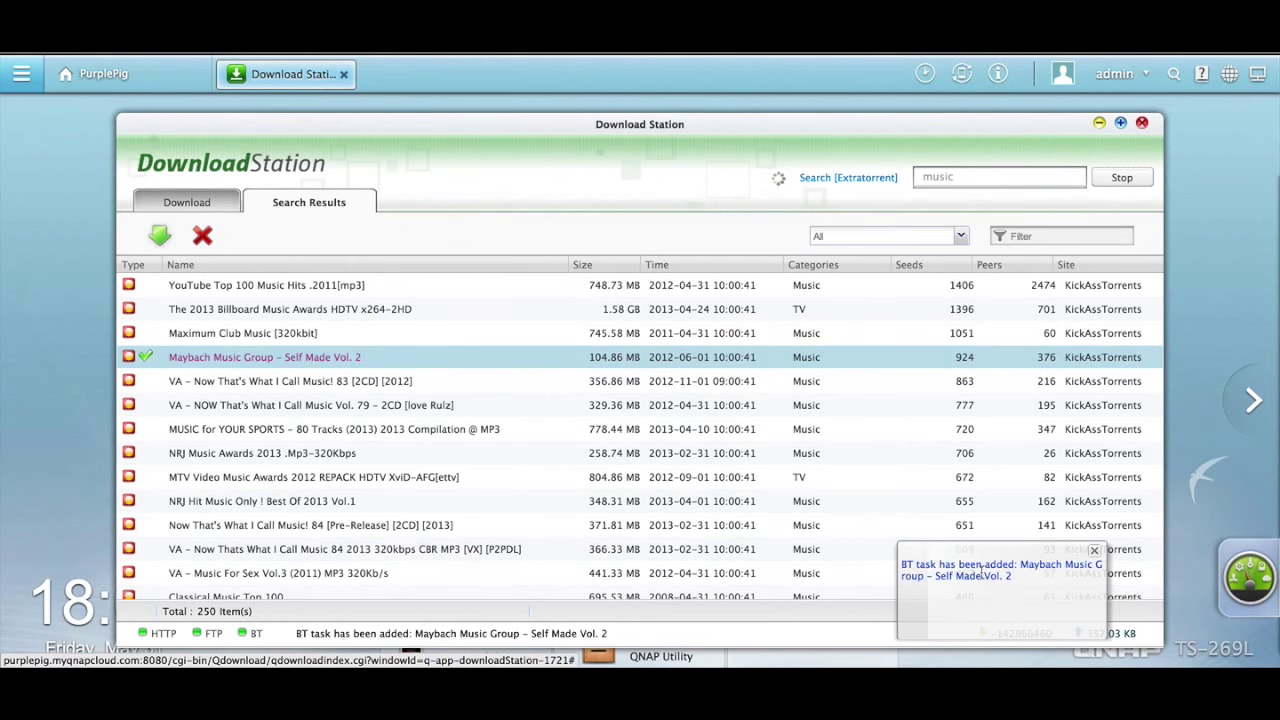
{"action": "left_click", "coordinate": [168, 203]}
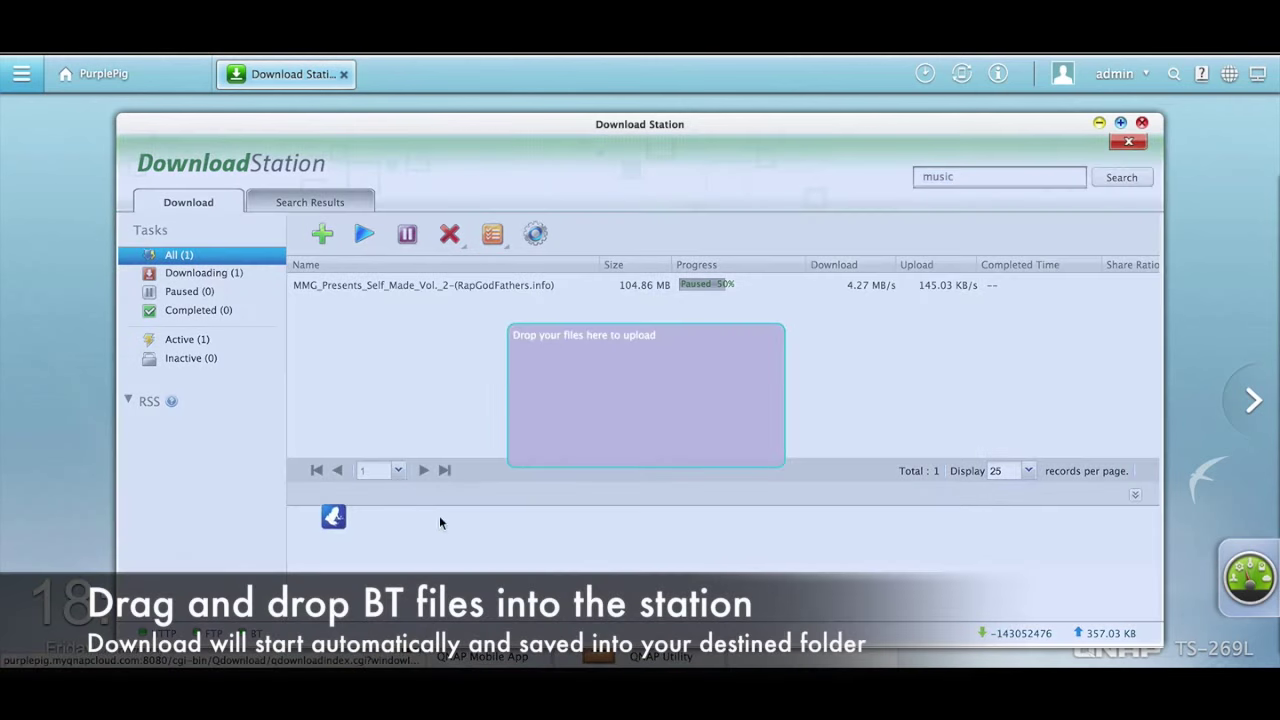
- Drop the Childish – Triskaidekaphobia 2013 torrent file into Download Station and create the task
{"action": "left_click_drag", "start_coordinate": [440, 518], "coordinate": [660, 392]}
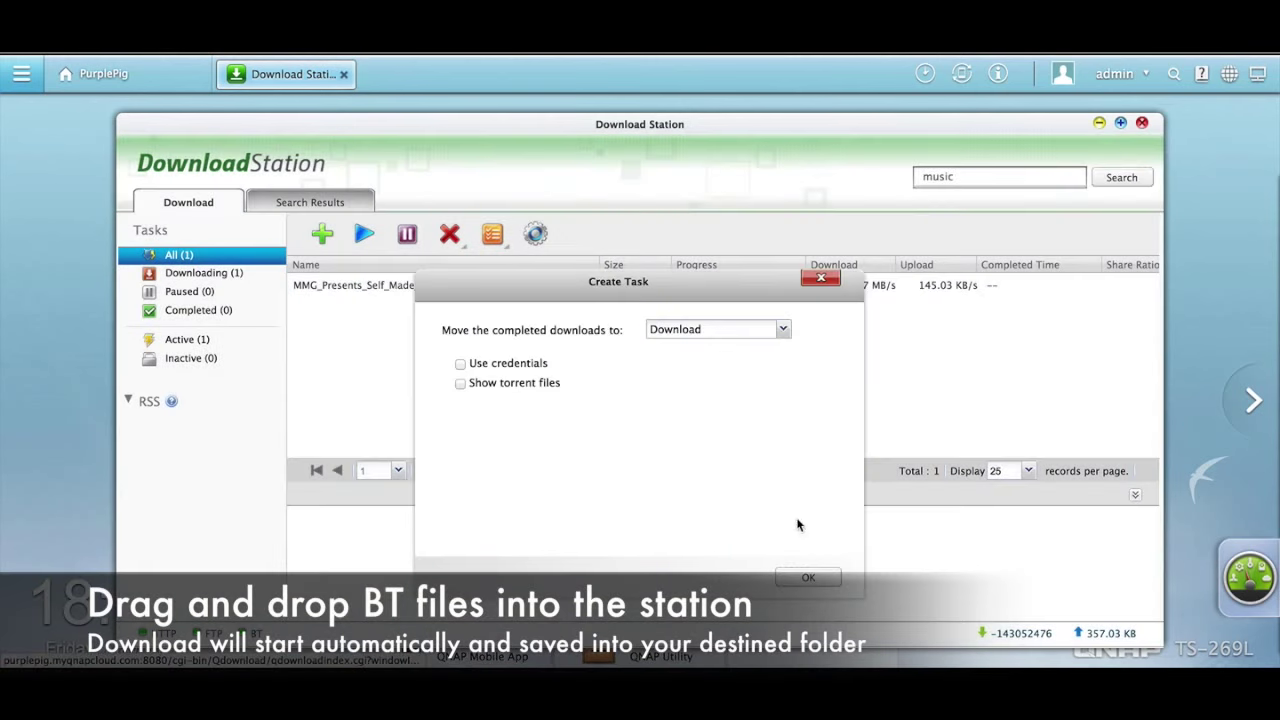
{"action": "left_click", "coordinate": [810, 580]}
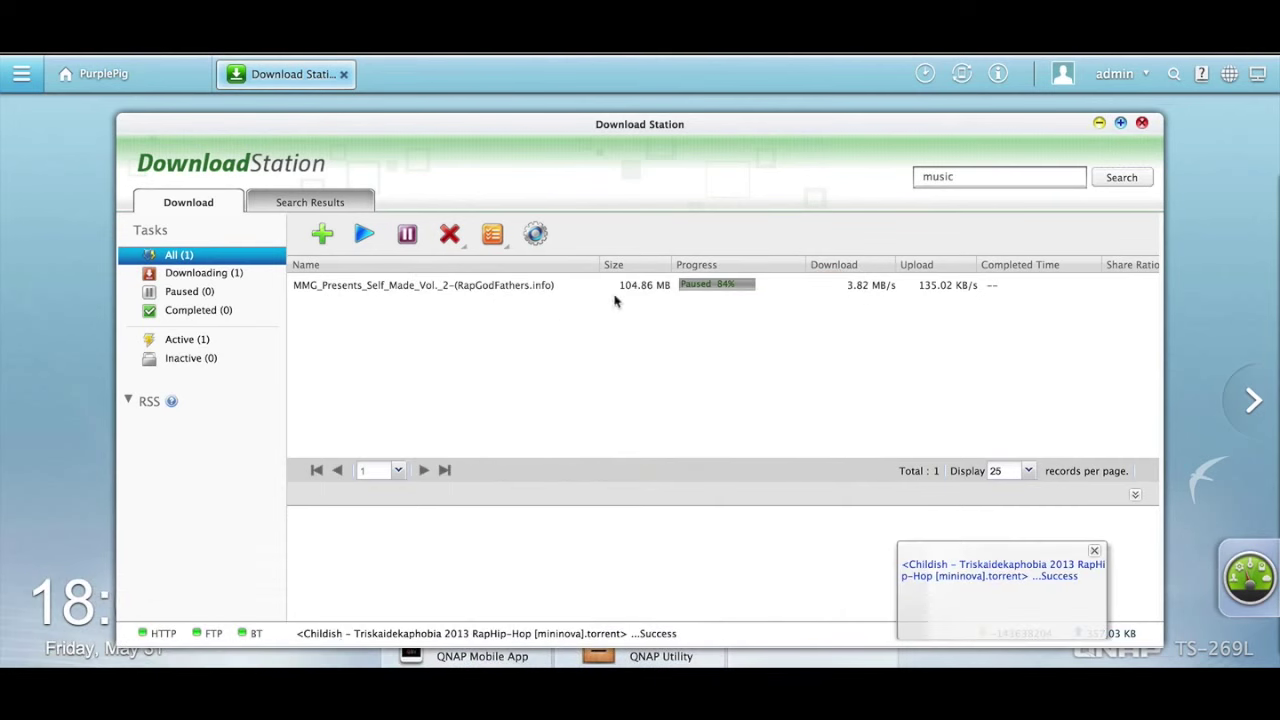
{"action": "right_click", "coordinate": [525, 287]}
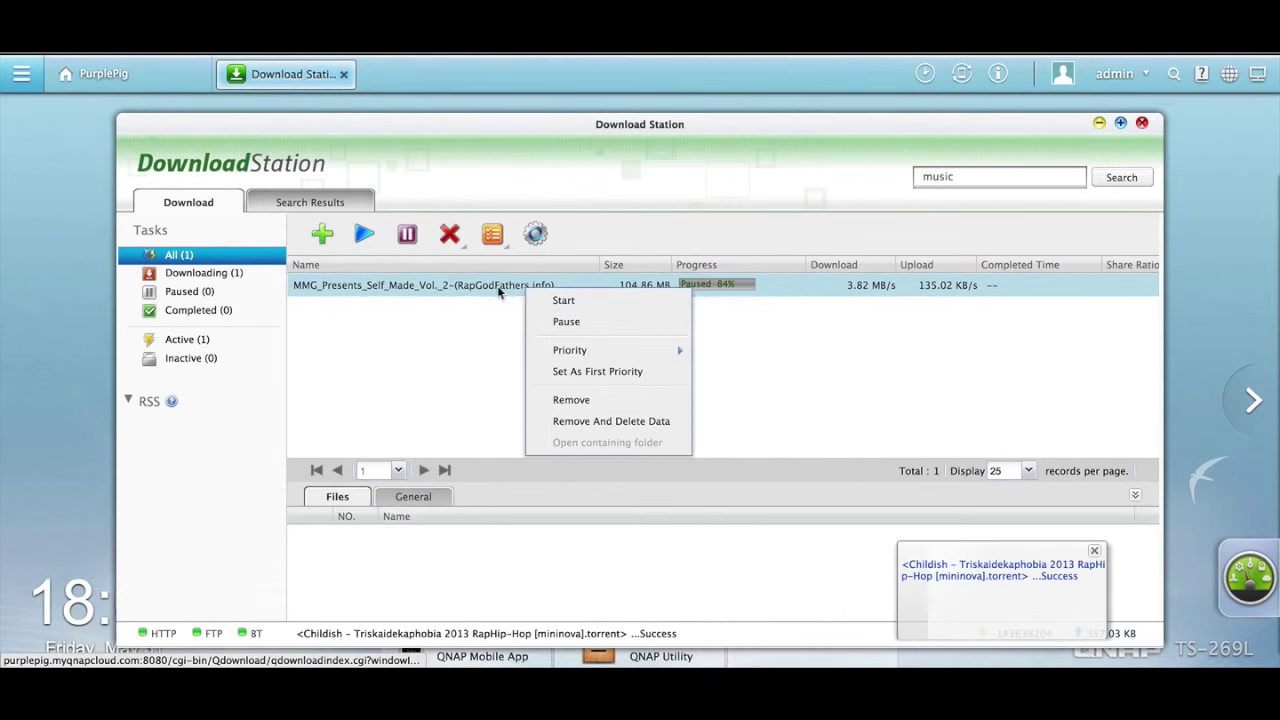
{"action": "left_click", "coordinate": [495, 285]}
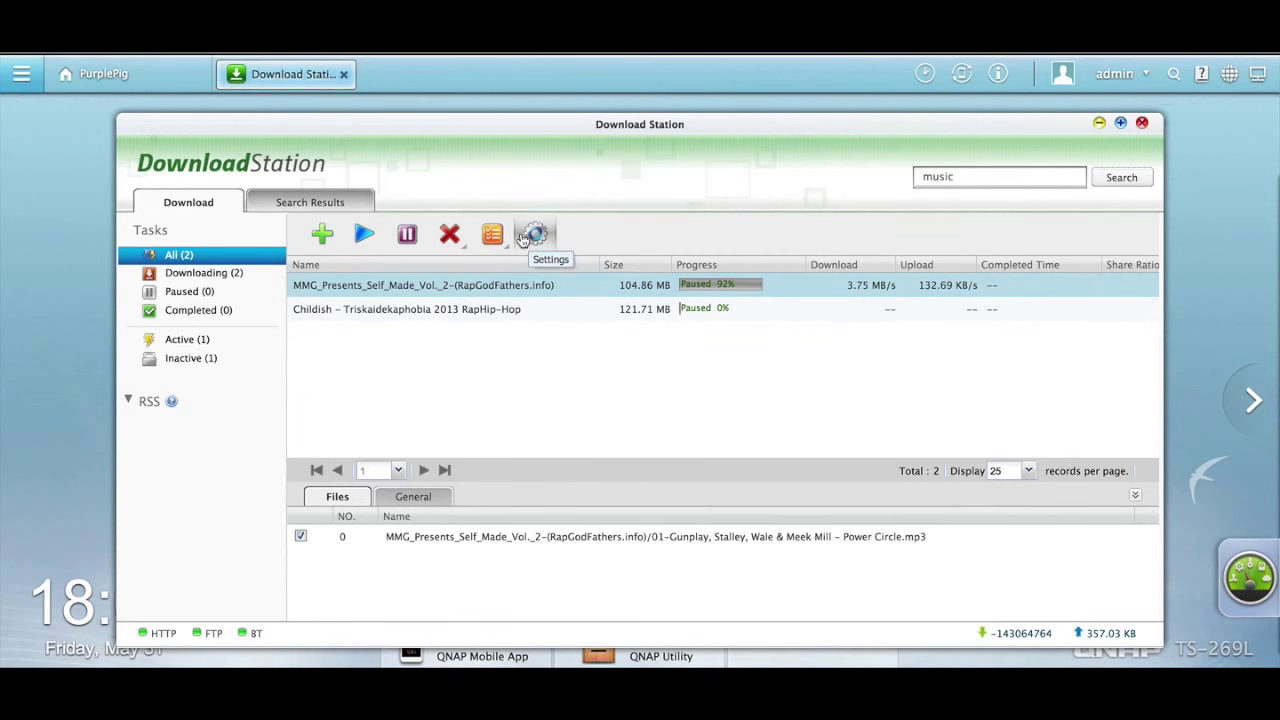
- Check the Location of Downloaded Files and Notification settings under Global, then close Settings
{"action": "left_click", "coordinate": [497, 244]}
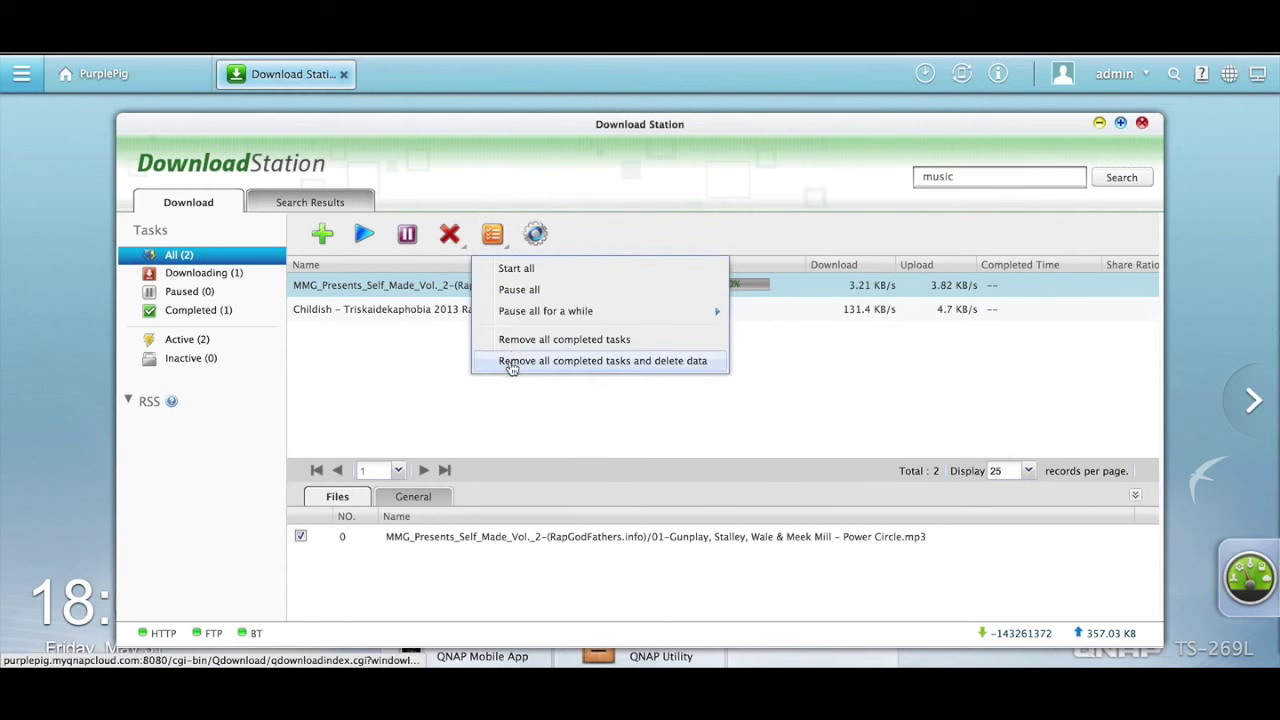
{"action": "left_click", "coordinate": [535, 234]}
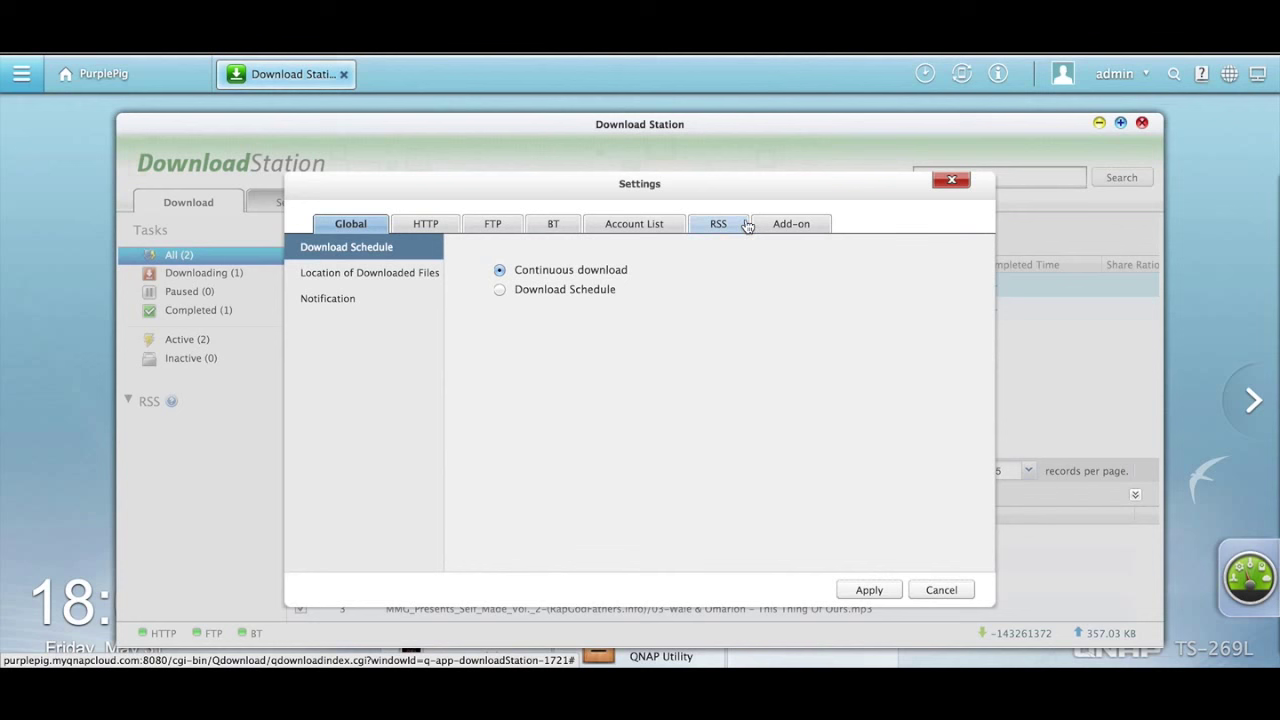
{"action": "left_click", "coordinate": [356, 279]}
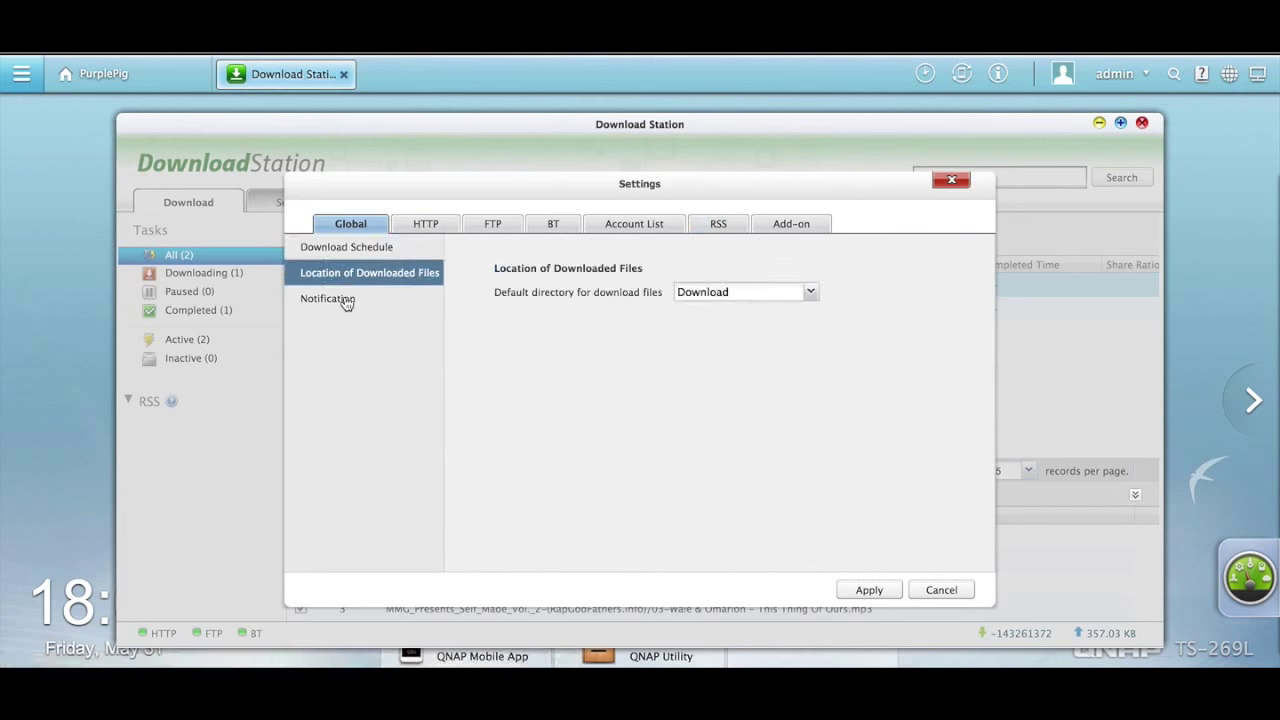
{"action": "left_click", "coordinate": [341, 305]}
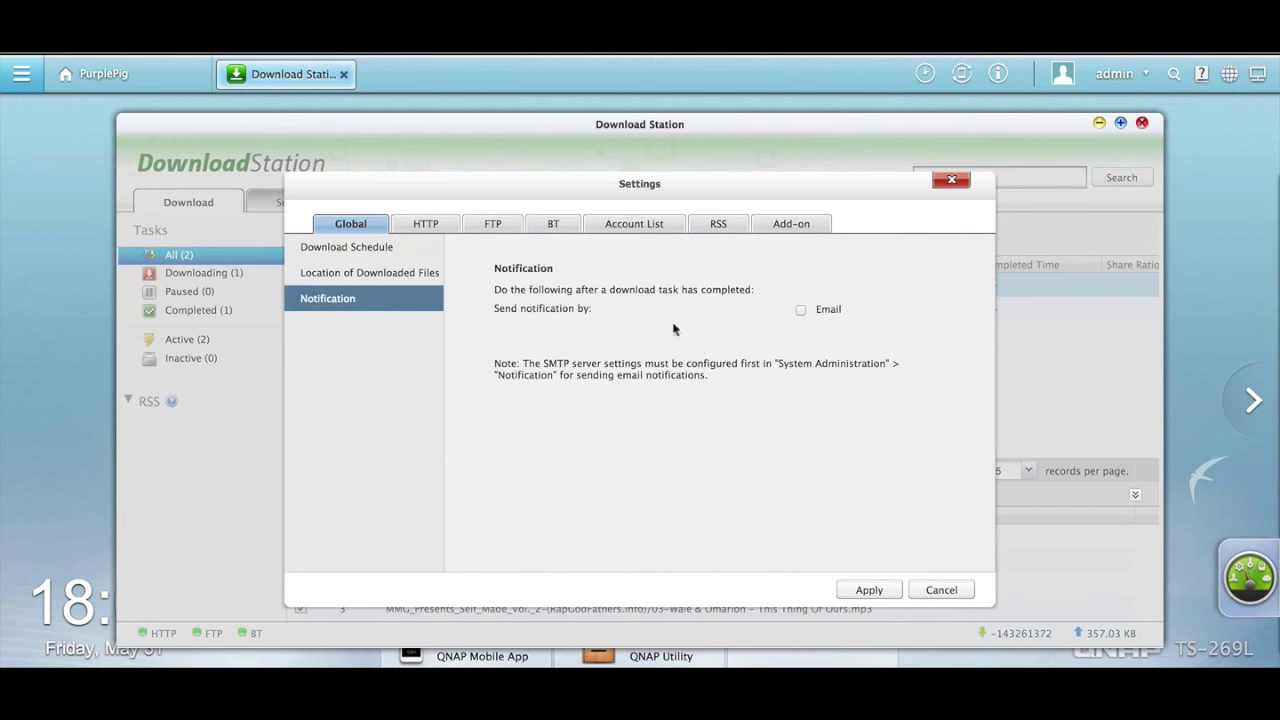
{"action": "left_click", "coordinate": [941, 590]}
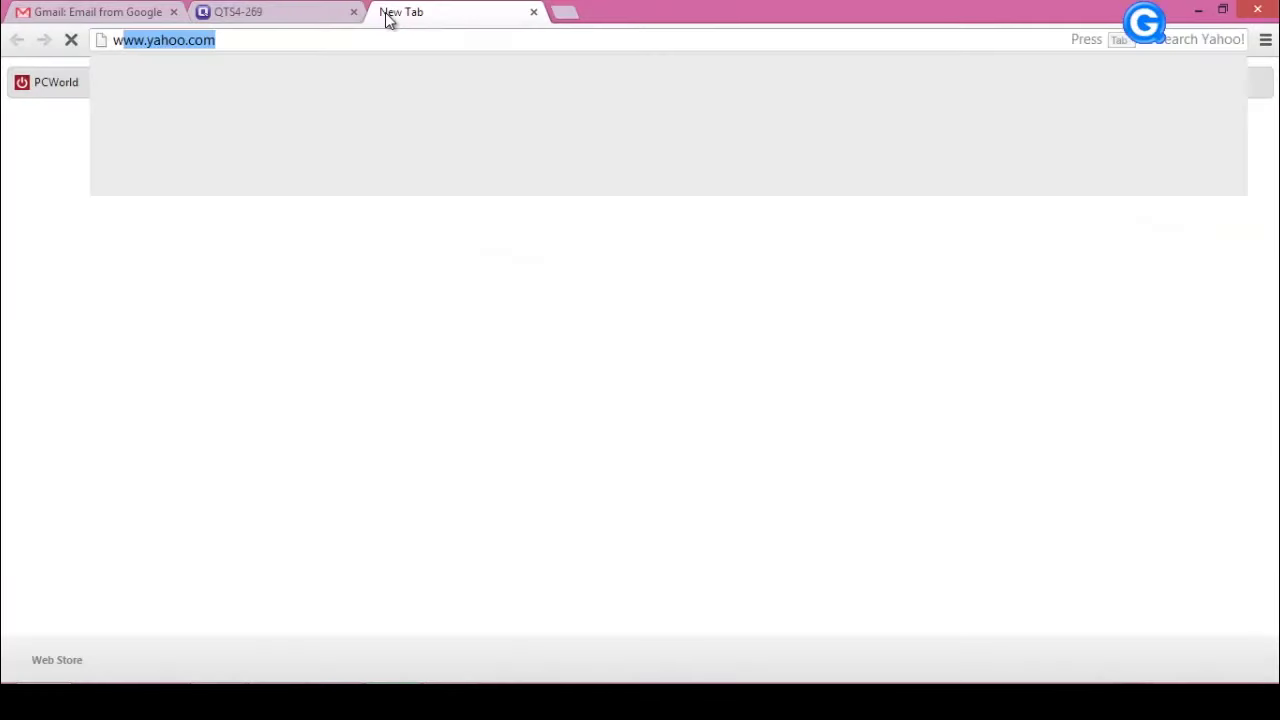
{"action": "type", "text": "www.qnap.co"}
{"action": "key", "text": "Return"}
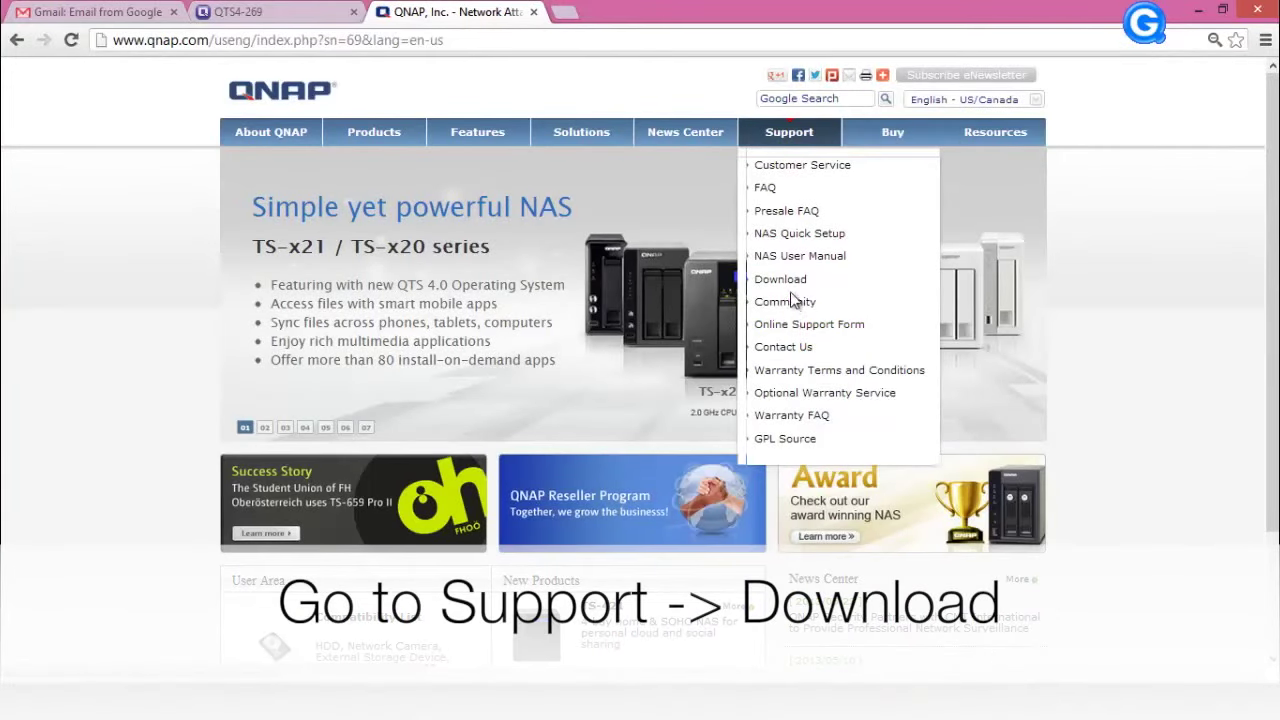
{"action": "left_click", "coordinate": [798, 280]}
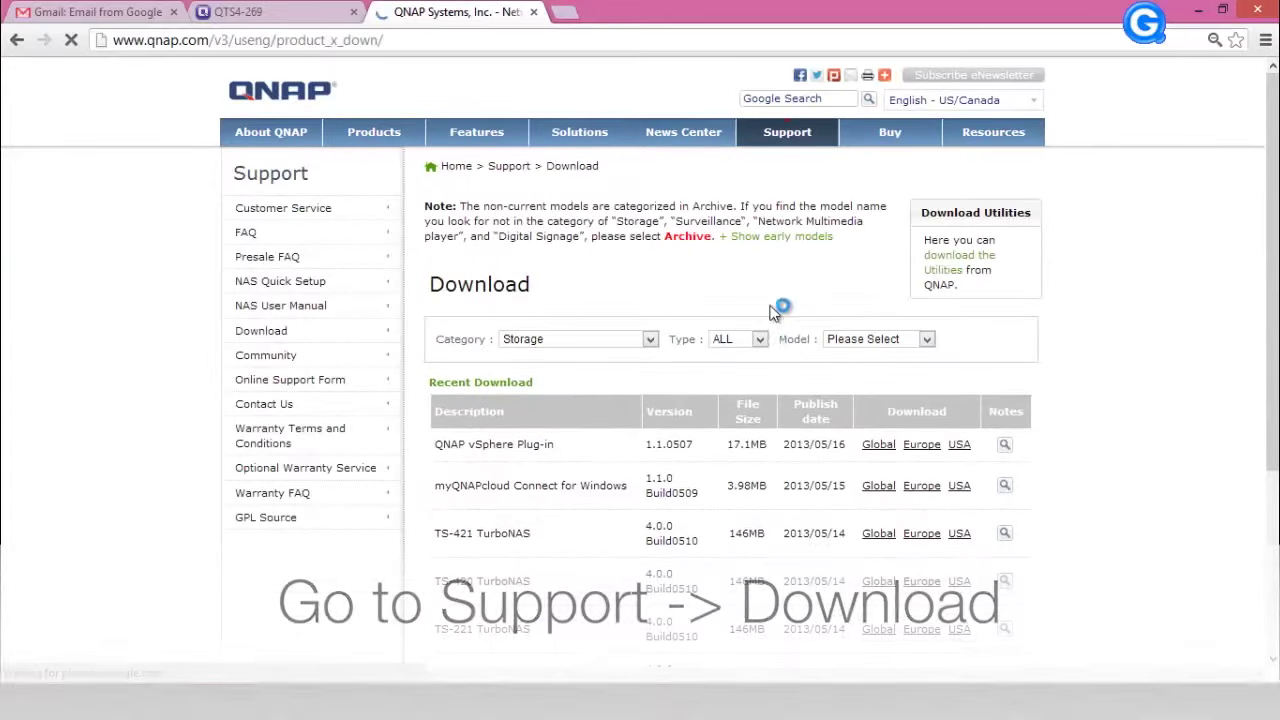
{"action": "left_click_drag", "start_coordinate": [1274, 316], "coordinate": [1274, 499]}
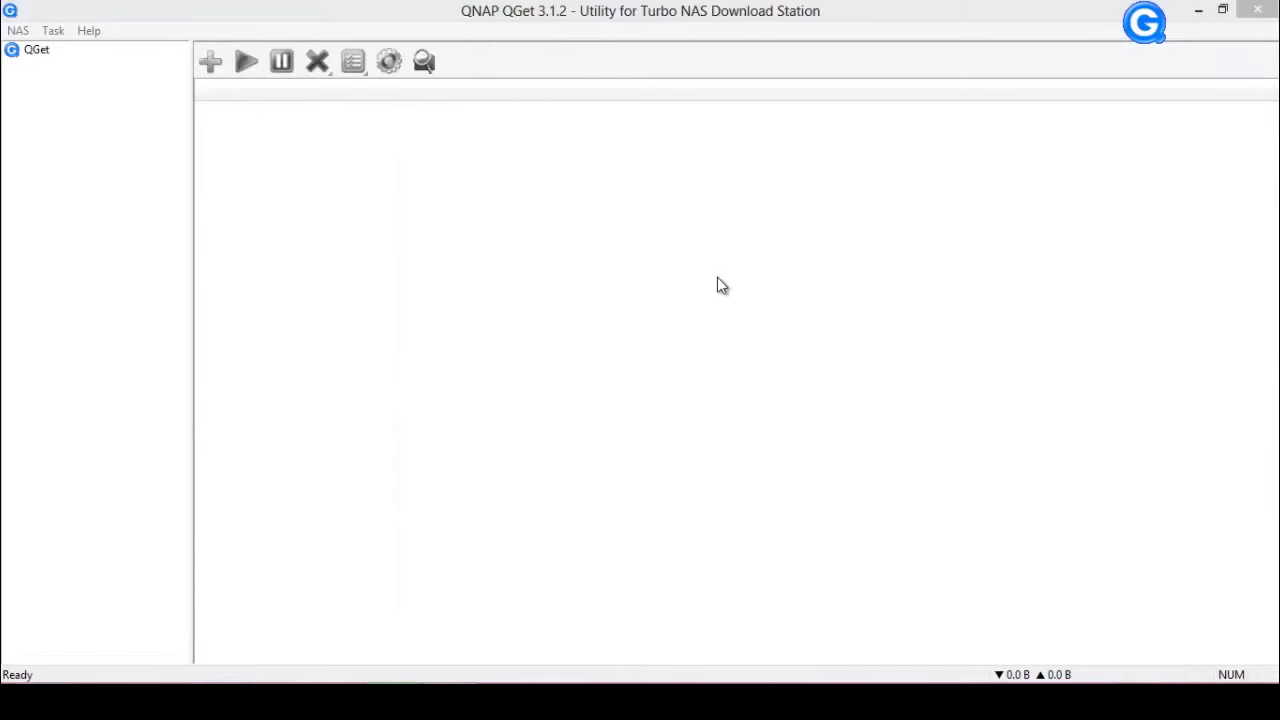
- Add a NAS by auto search, selecting QTS4-269 at 10.15.15.121, port 8080
{"action": "left_click", "coordinate": [20, 31]}
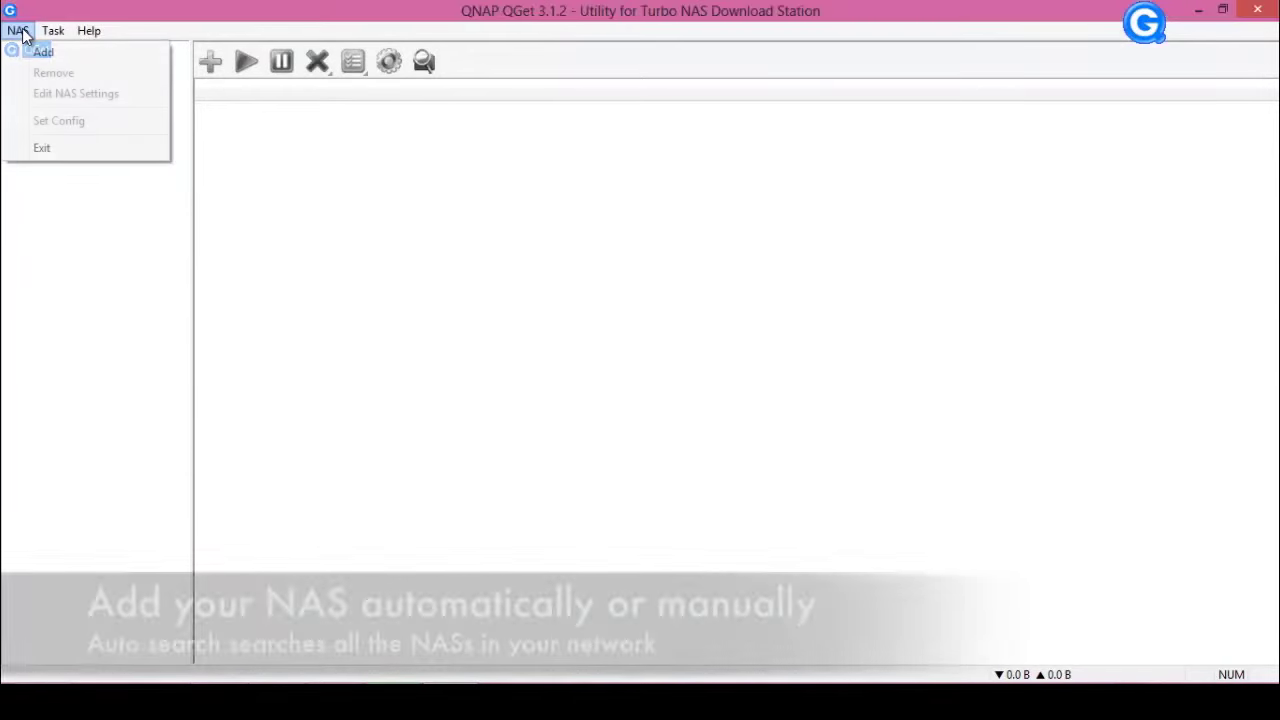
{"action": "left_click", "coordinate": [38, 51]}
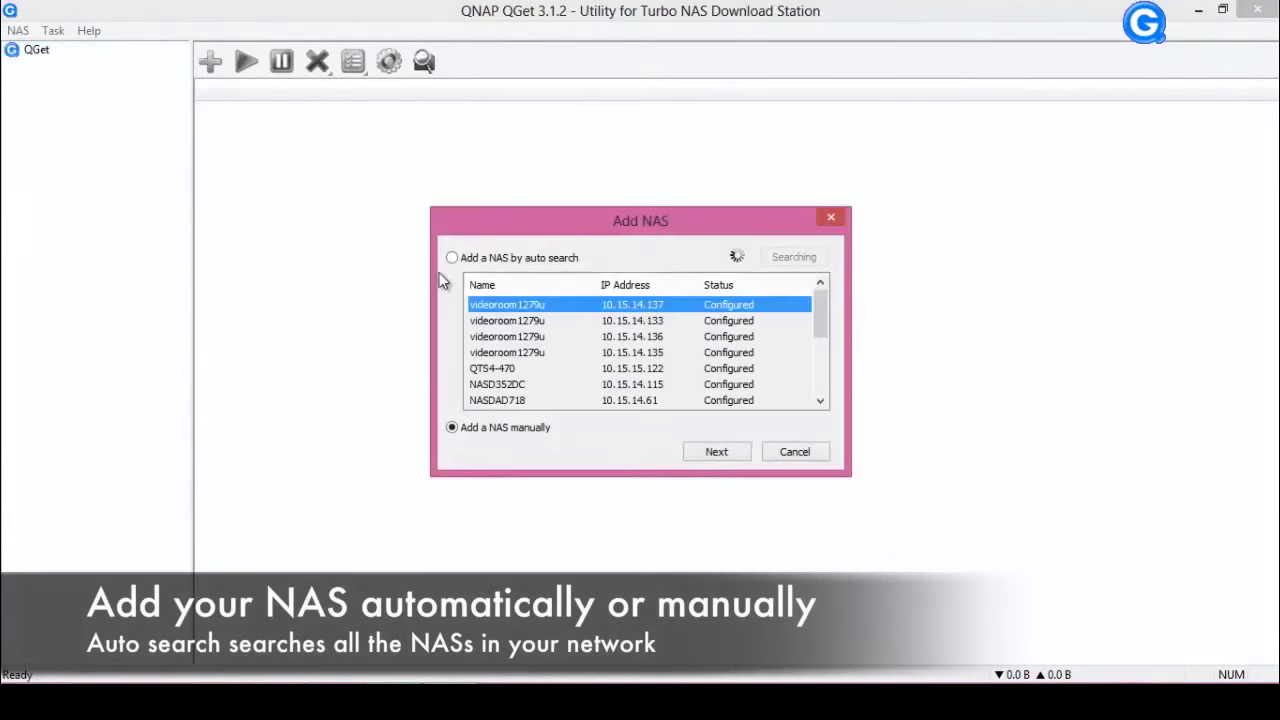
{"action": "left_click", "coordinate": [452, 258]}
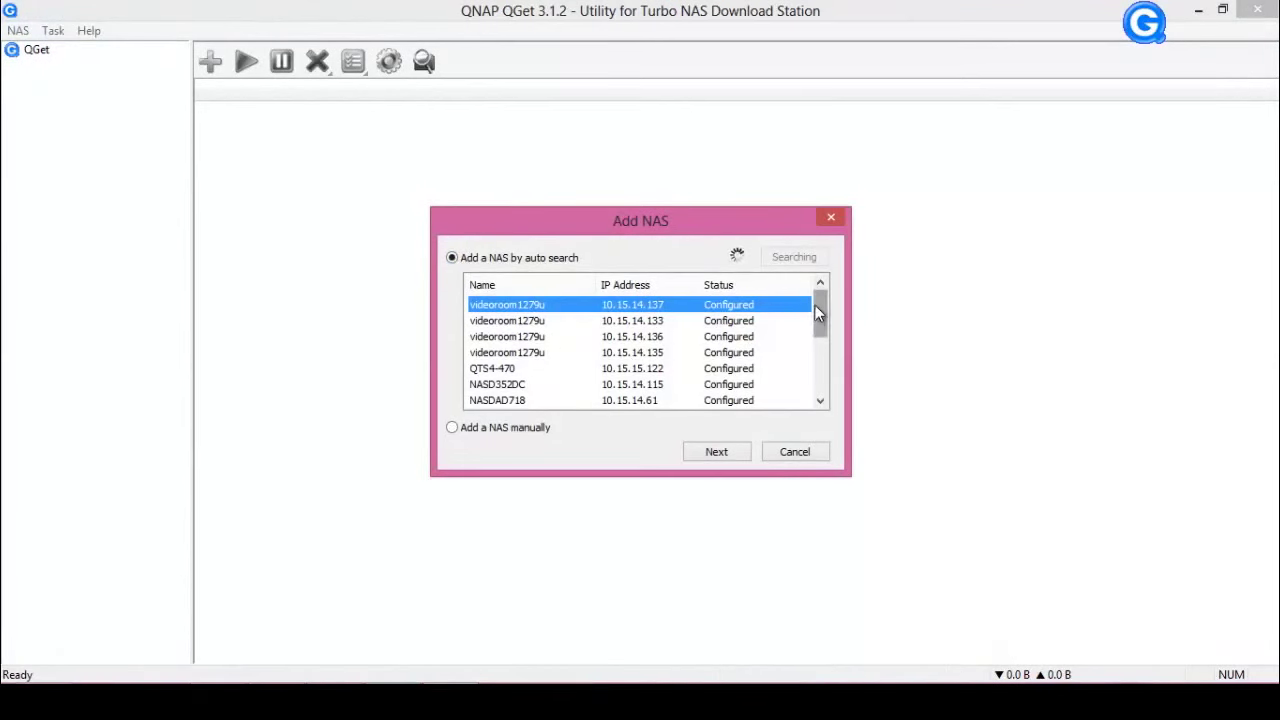
{"action": "left_click_drag", "start_coordinate": [815, 303], "coordinate": [823, 361]}
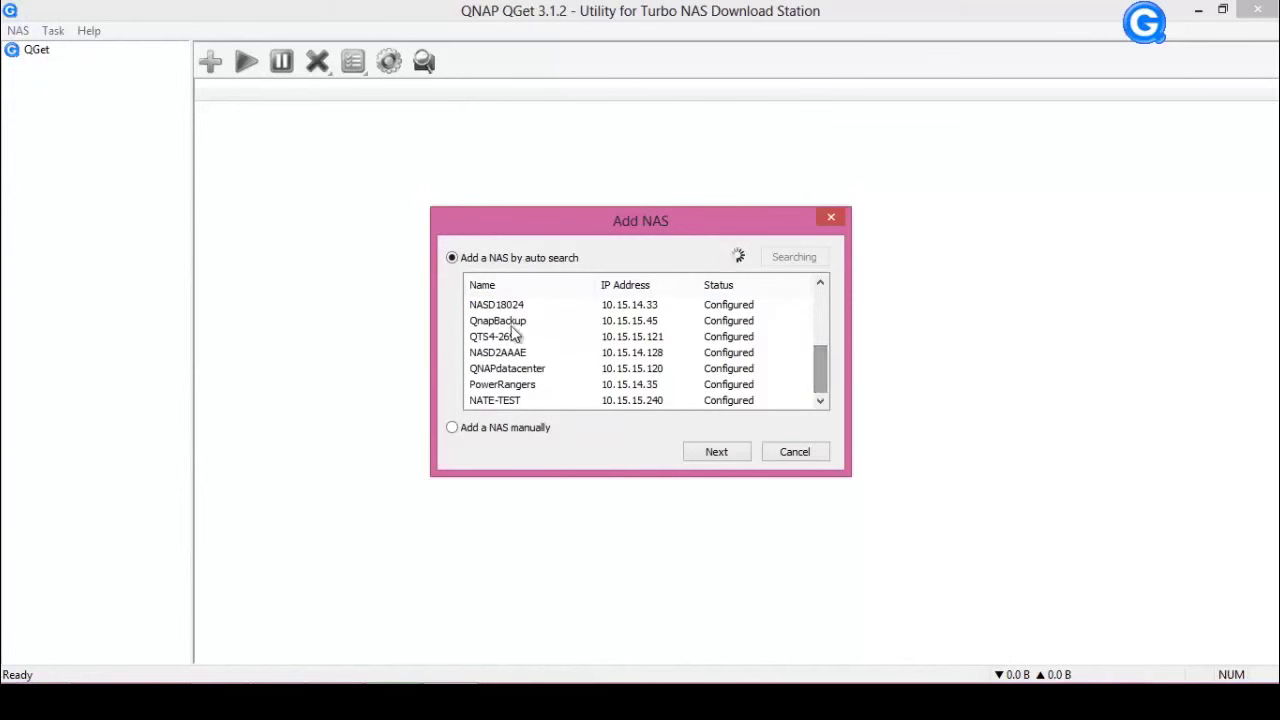
{"action": "left_click", "coordinate": [506, 338]}
{"action": "left_click", "coordinate": [742, 462]}
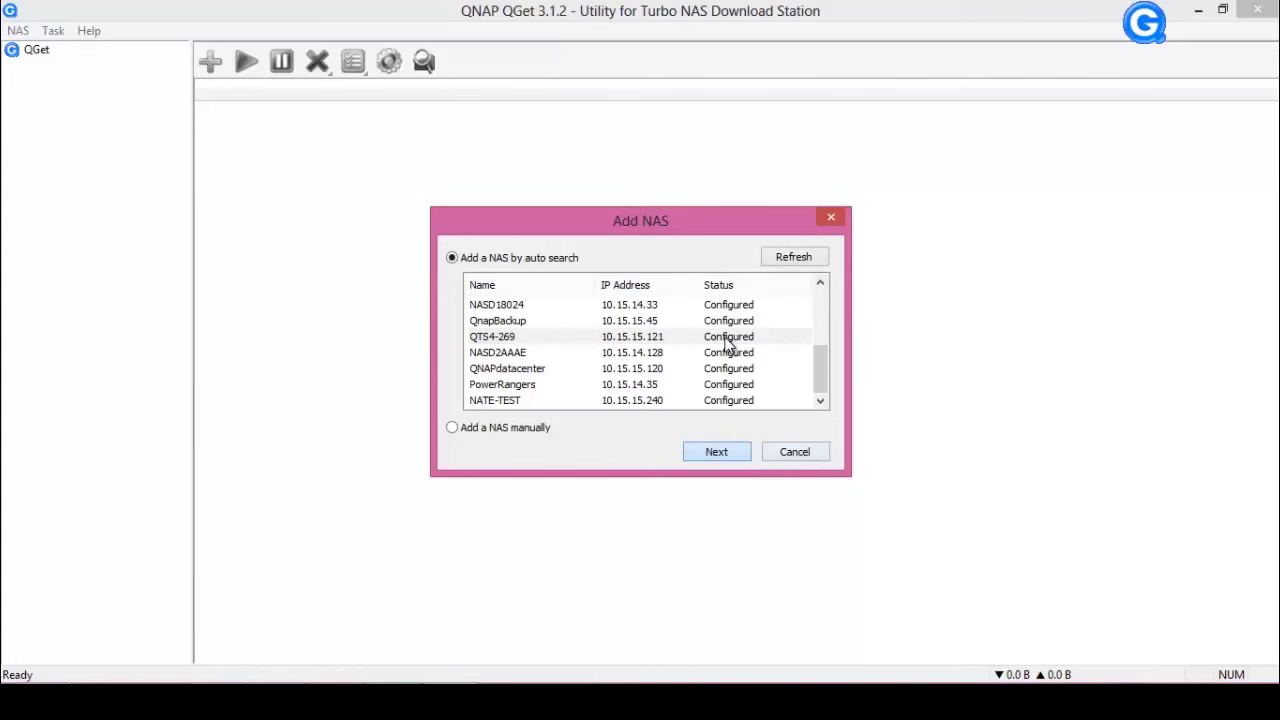
{"action": "left_click", "coordinate": [704, 451]}
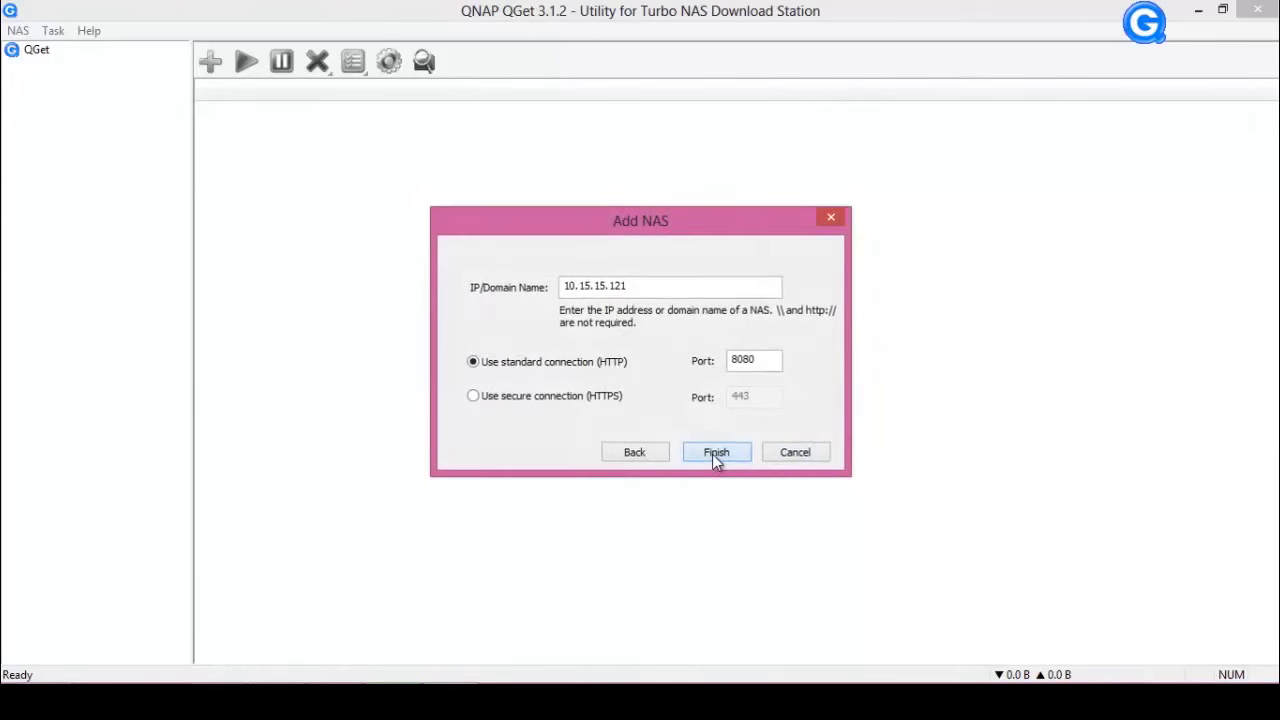
- Finish adding QTS4-269, then add purplepig.myqnapcloud.com and log in with the account credentials
{"action": "left_click", "coordinate": [713, 464]}
{"action": "type", "text": "purp"}
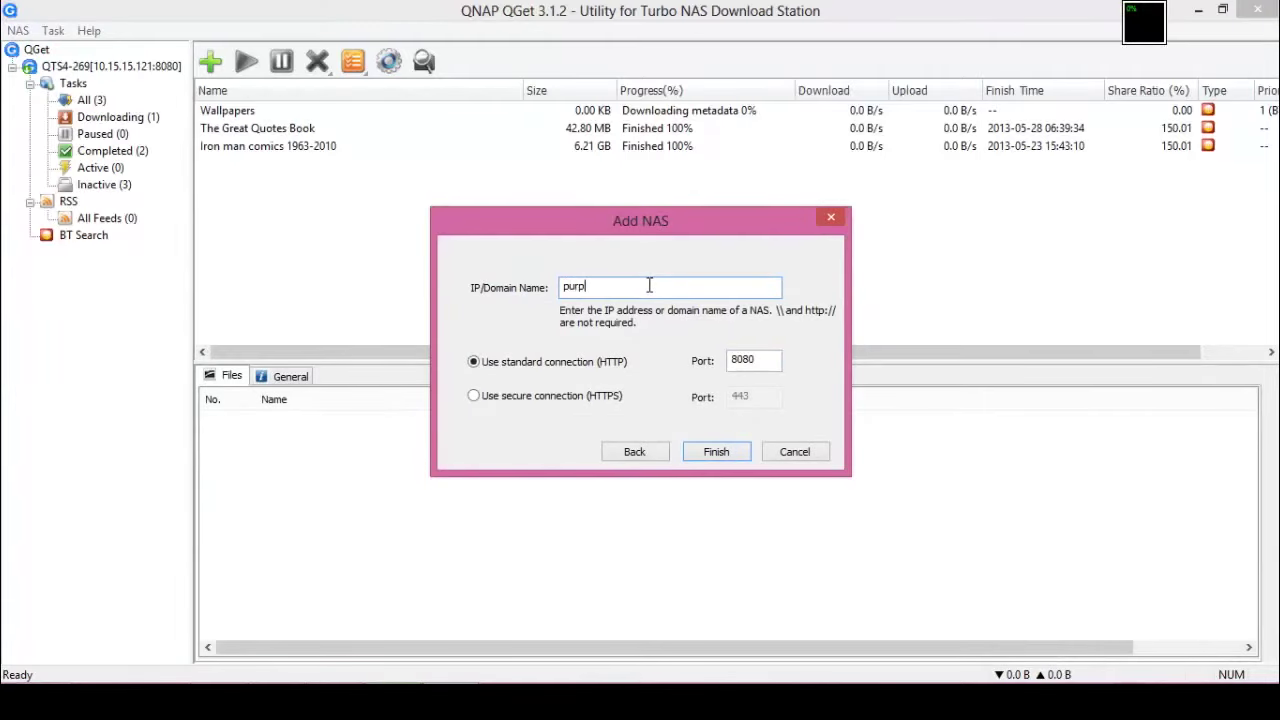
{"action": "type", "text": "lepig.myq"}
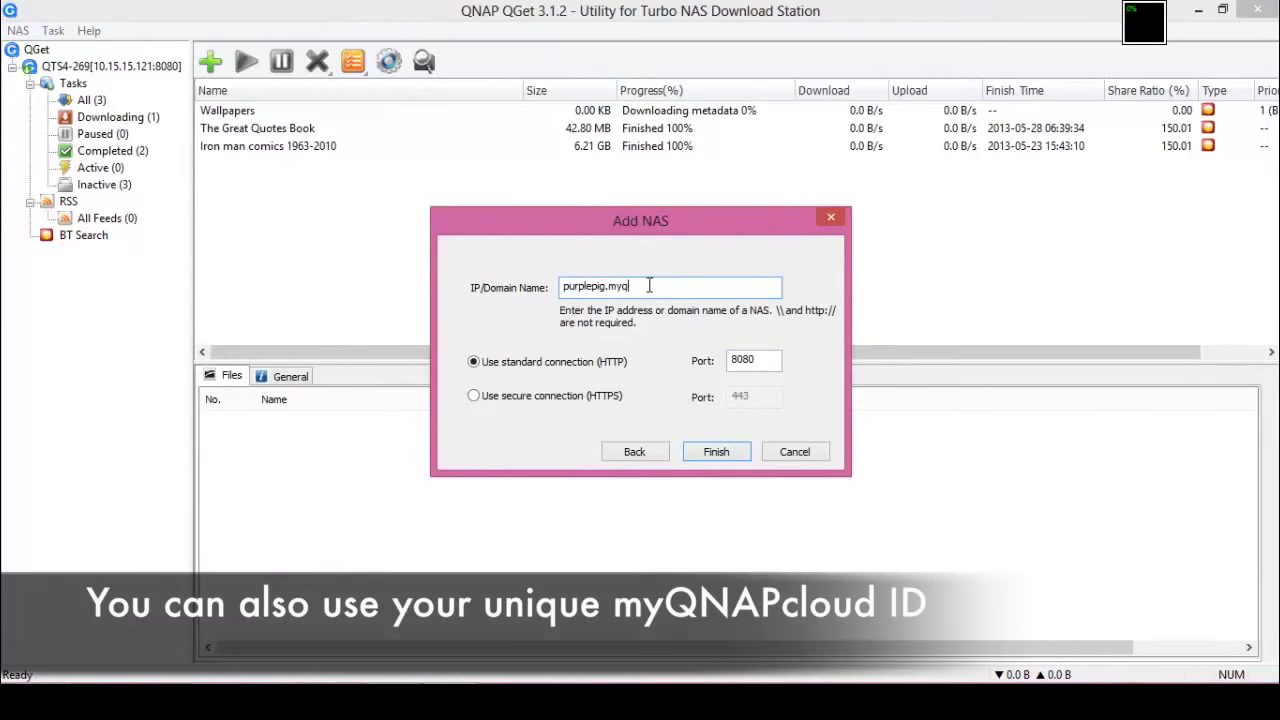
{"action": "type", "text": "napcloud.c"}
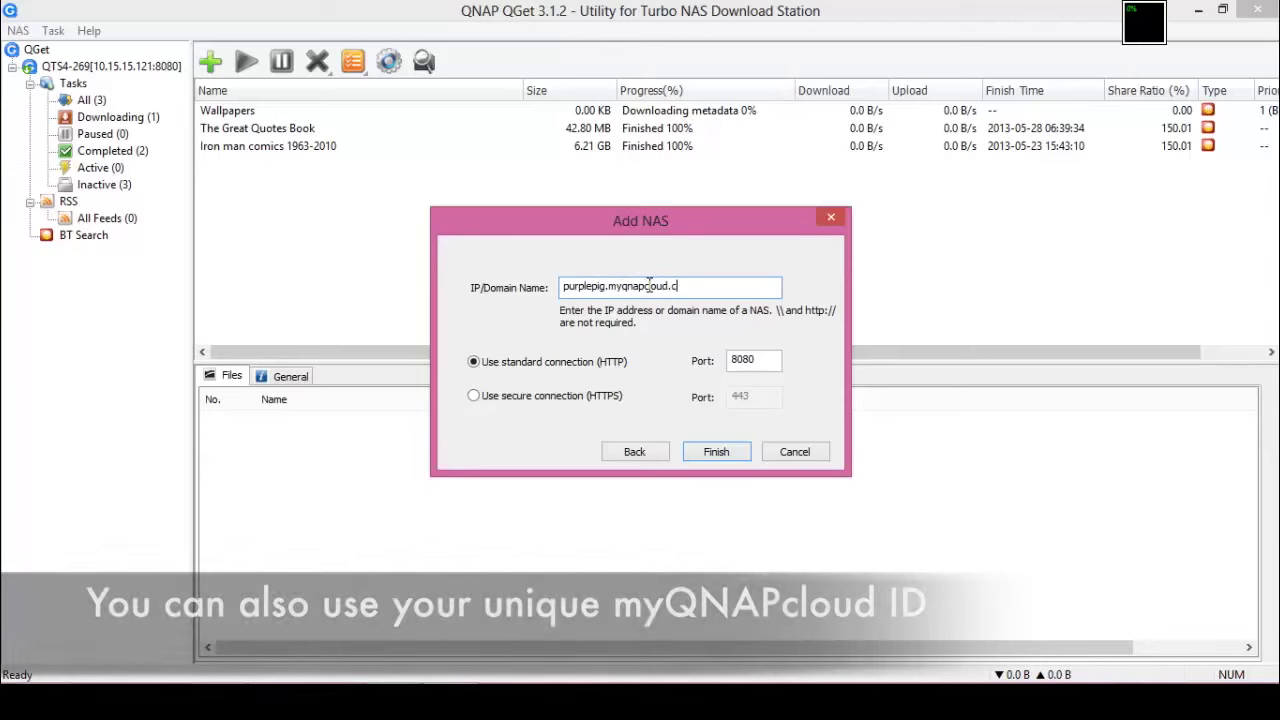
{"action": "type", "text": "om"}
{"action": "key", "text": "Return"}
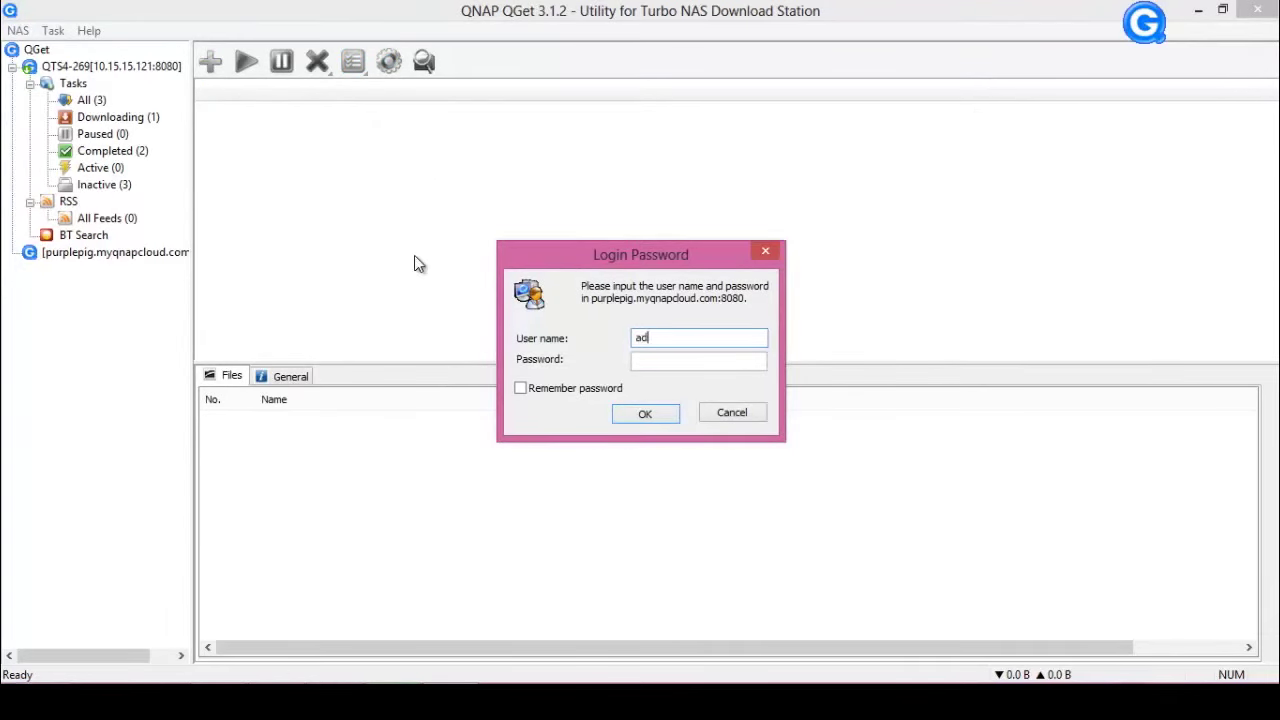
{"action": "type", "text": "*****"}
{"action": "key", "text": "Return"}
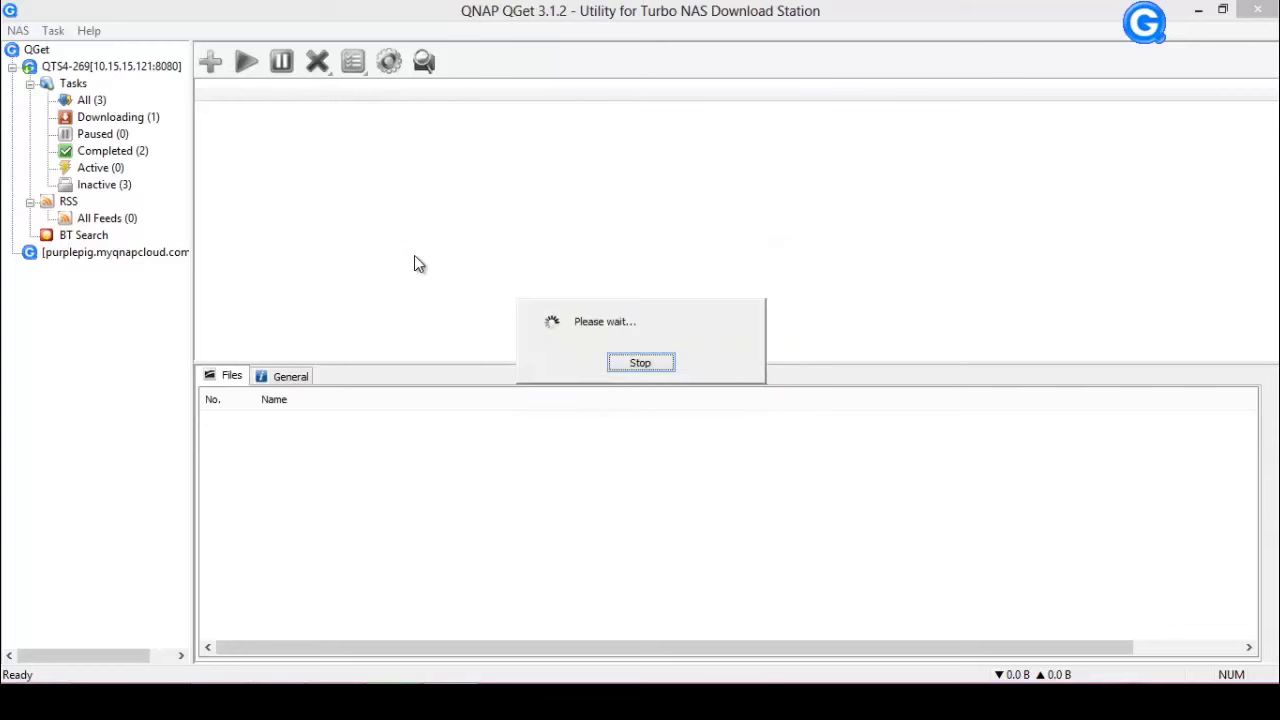